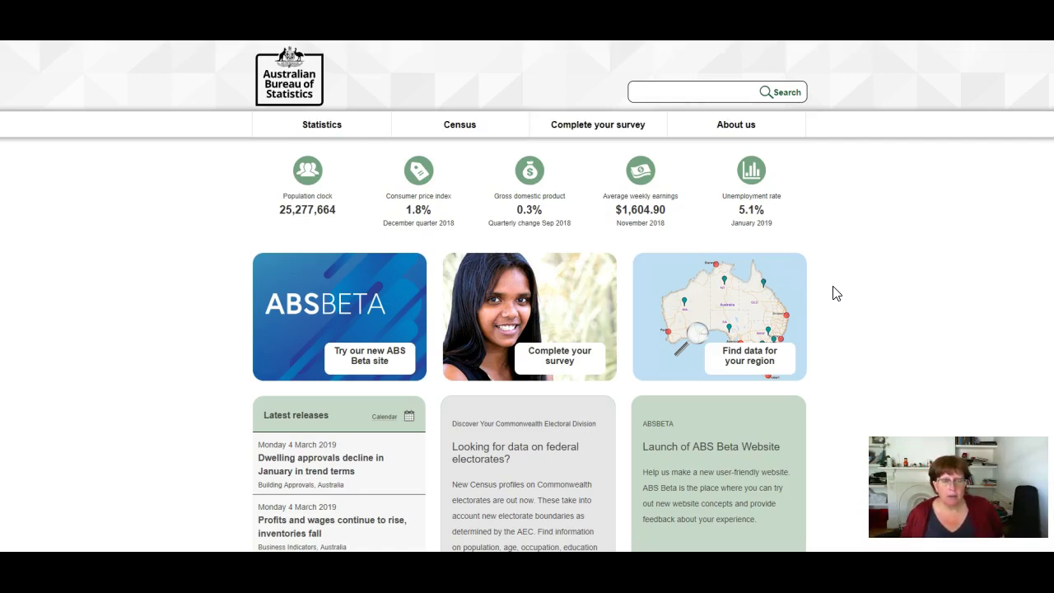
# Open the Census data page of the Australian Bureau of Statistics website
pyautogui.click(730, 323)
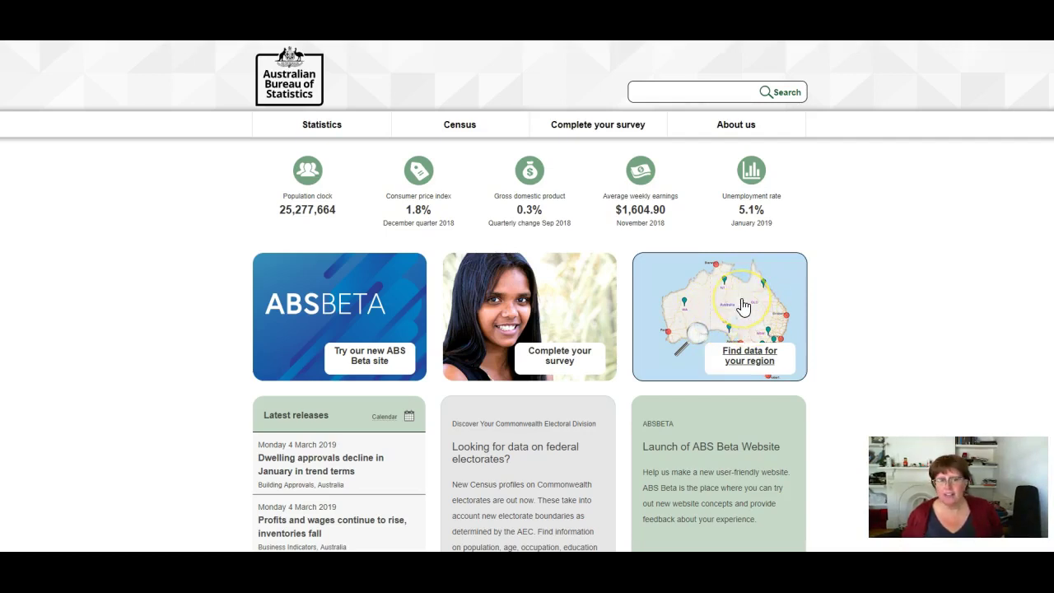
pyautogui.click(737, 321)
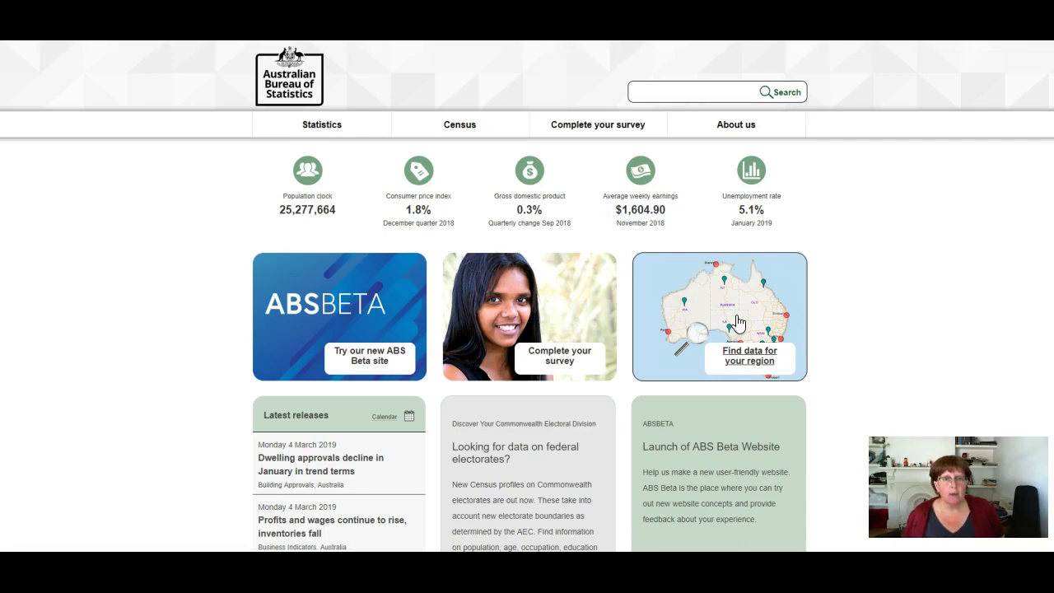
pyautogui.click(459, 130)
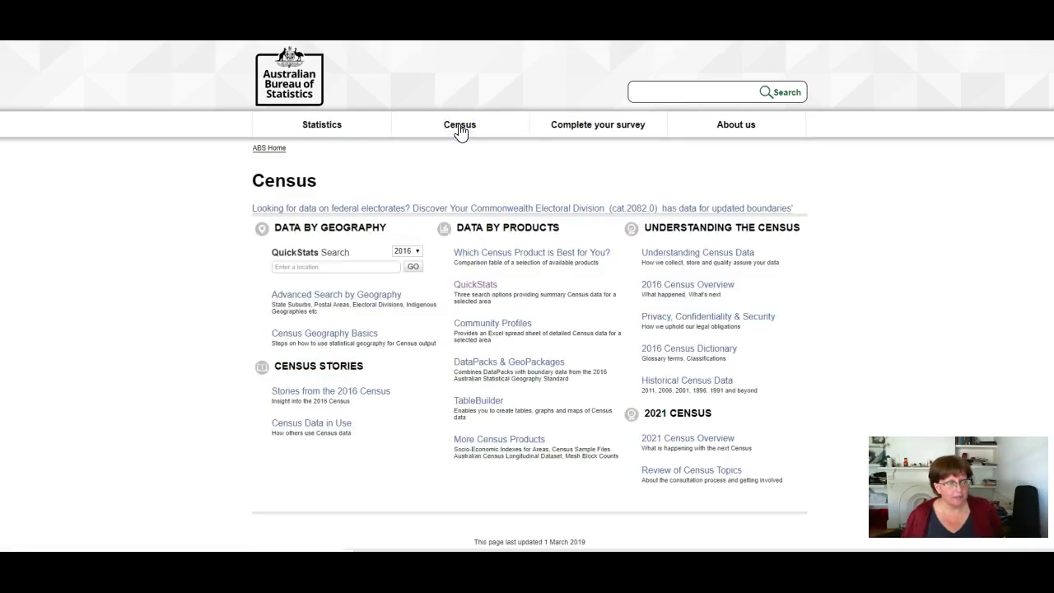
# Look up the 2016 Census QuickStats for postal area 3067, Vic (POA)
pyautogui.click(477, 407)
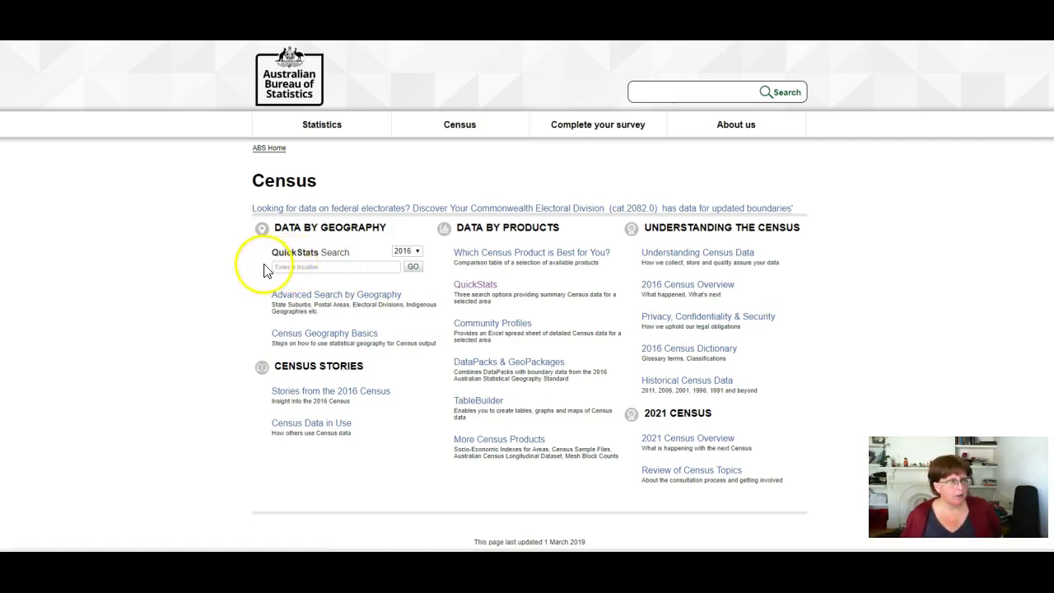
pyautogui.click(297, 267)
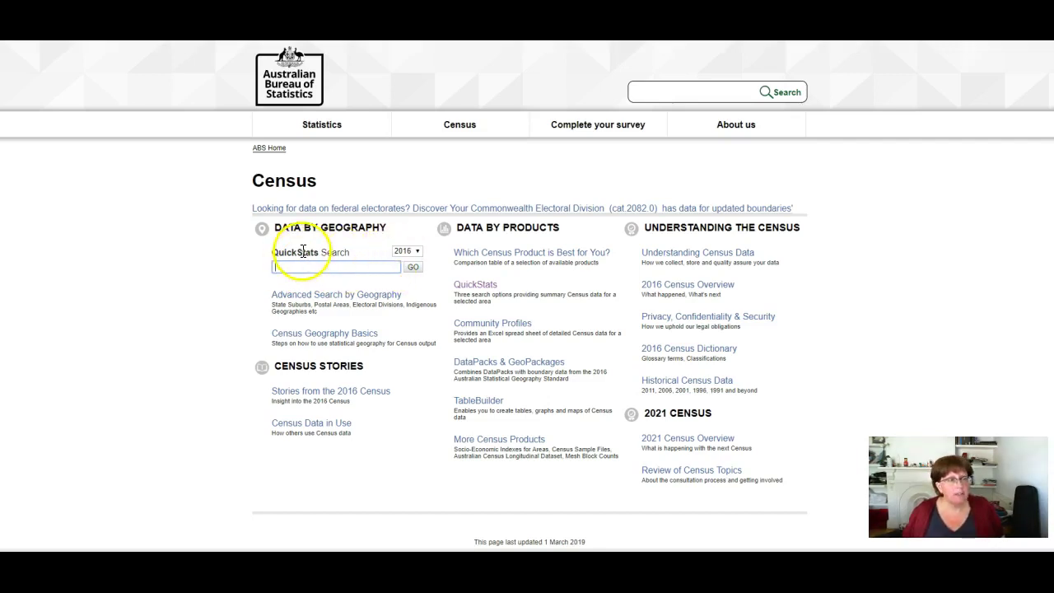
pyautogui.click(418, 252)
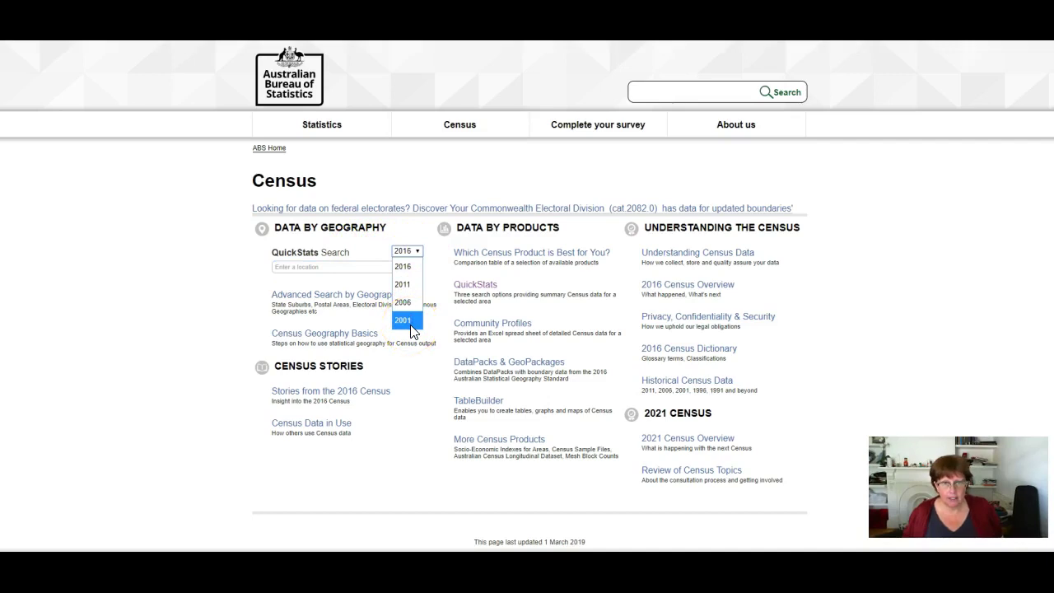
pyautogui.click(403, 269)
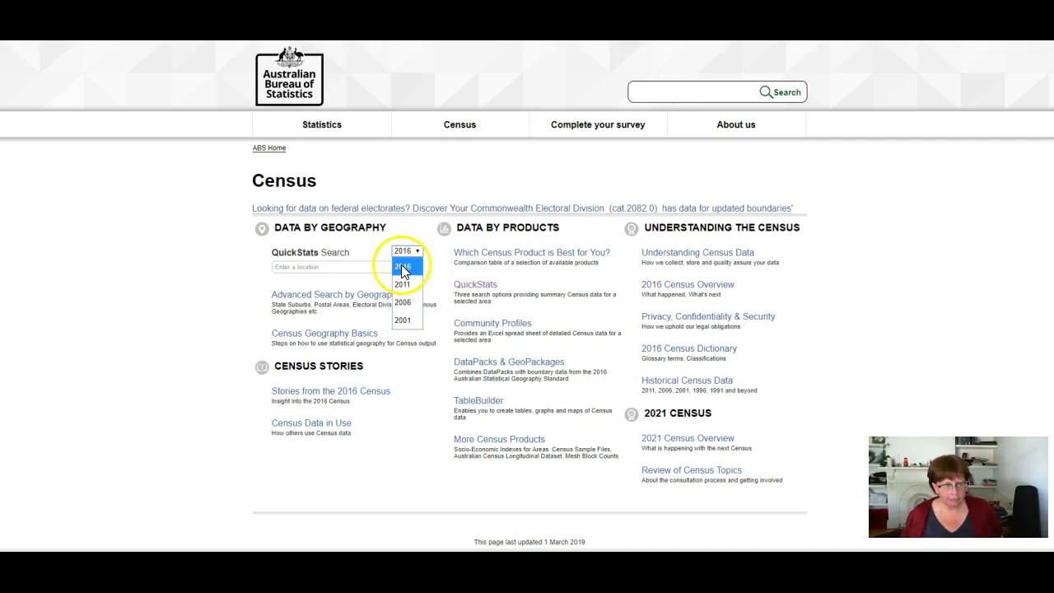
pyautogui.click(403, 269)
pyautogui.click(352, 266)
pyautogui.click(320, 266)
pyautogui.write('3067')
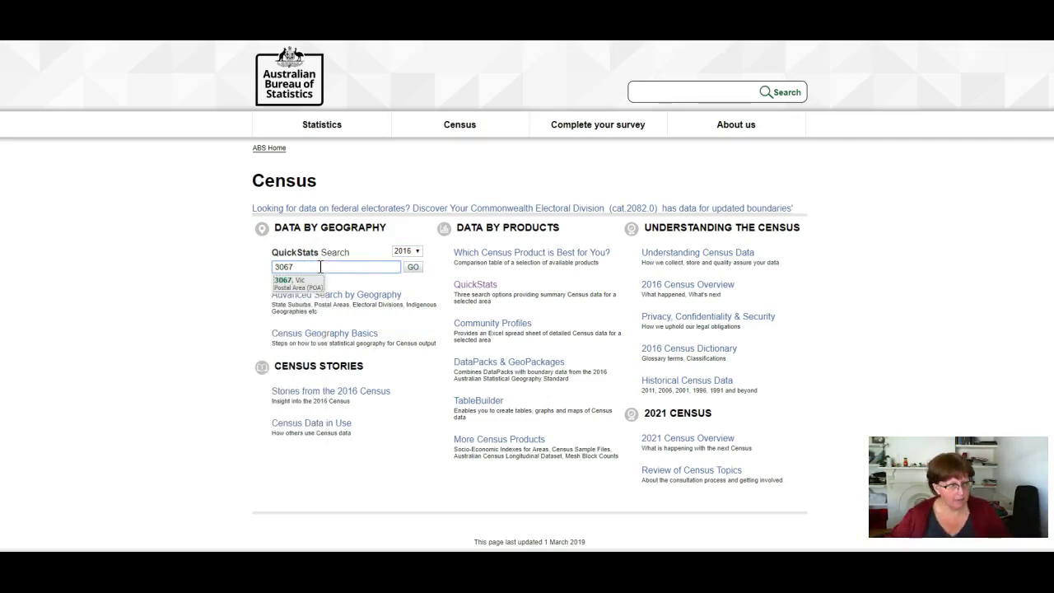
pyautogui.click(293, 281)
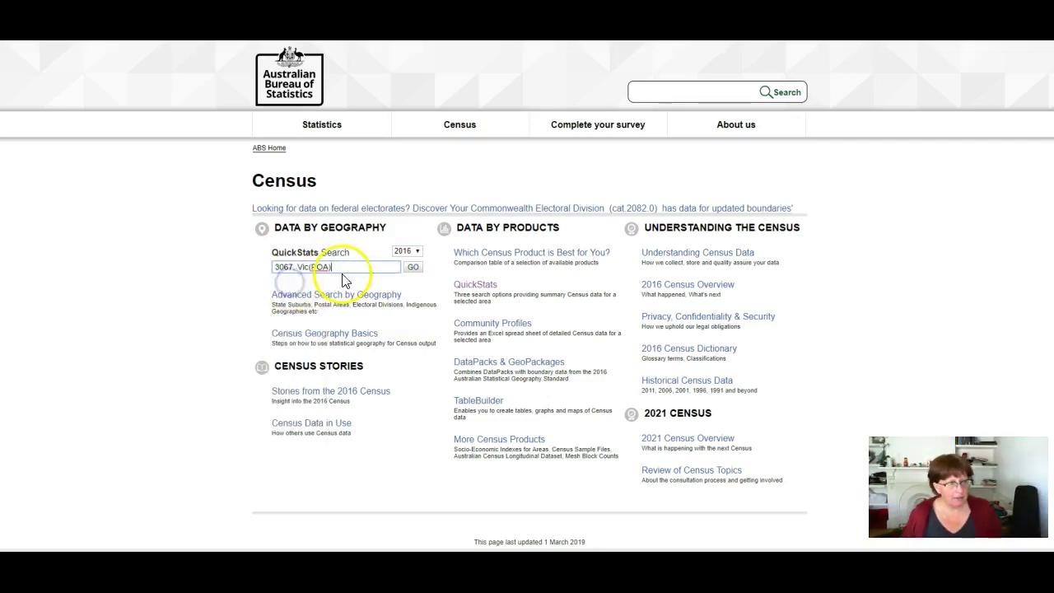
pyautogui.click(412, 266)
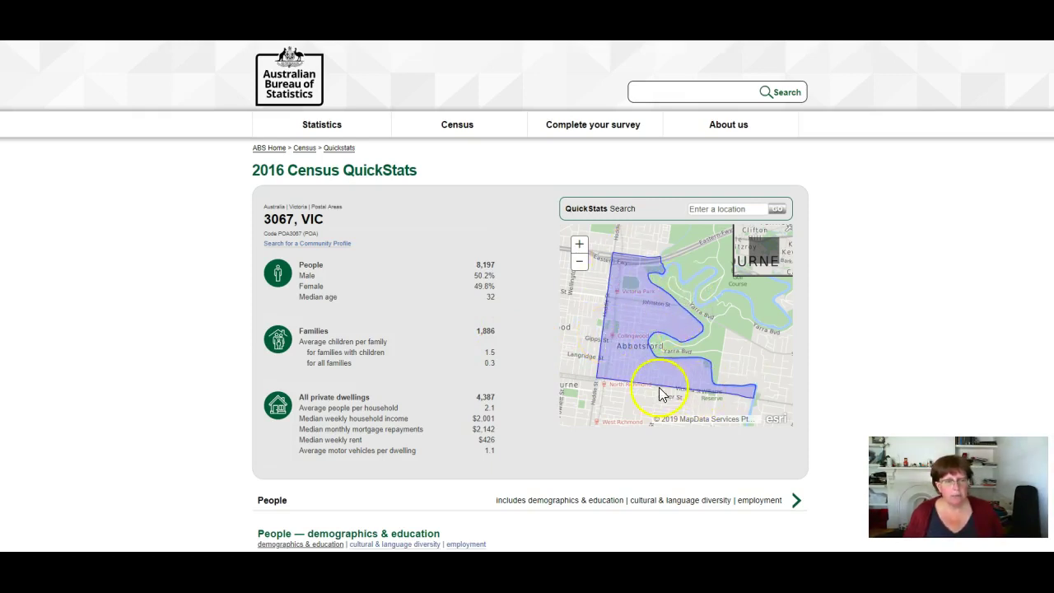
# Examine the 3067 area map, the summary figures, and the people and age tables against Victoria and Australia
pyautogui.moveTo(585, 331); pyautogui.dragTo(665, 333)
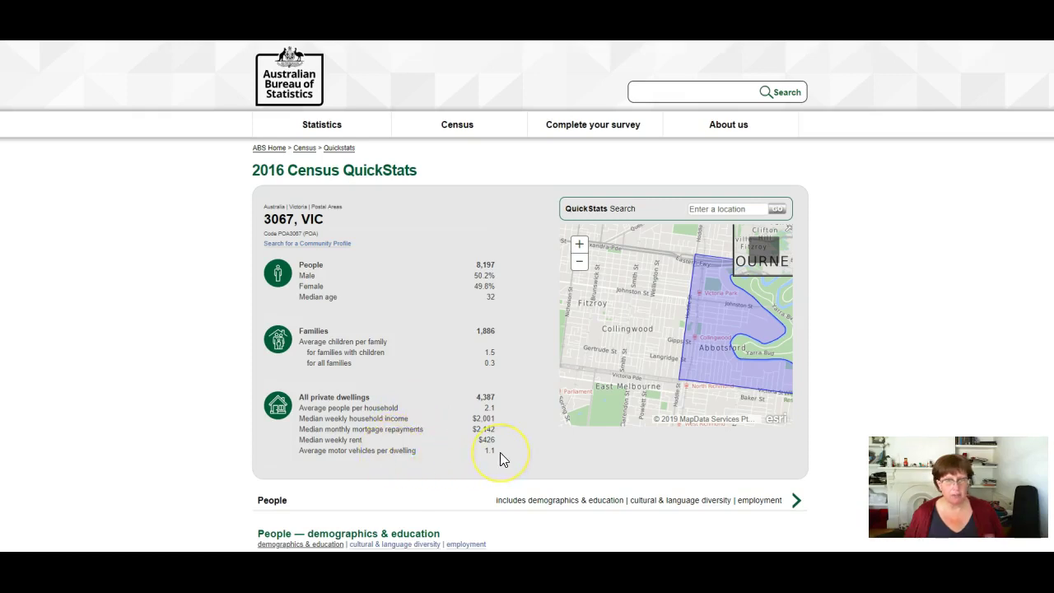
pyautogui.scroll(-2, 246, 390)
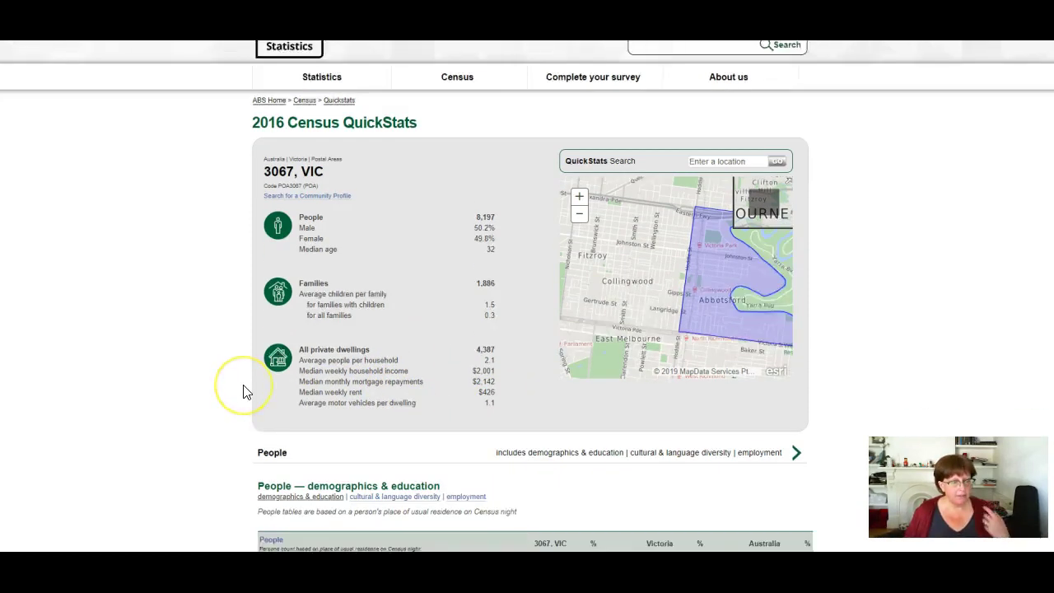
pyautogui.scroll(-4, 244, 392)
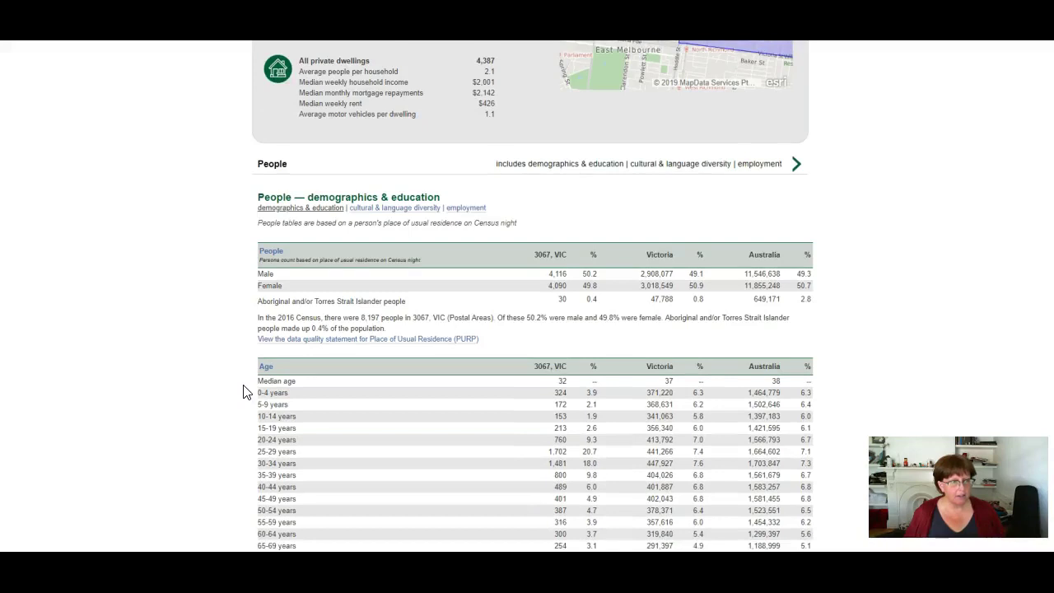
pyautogui.scroll(-2, 243, 392)
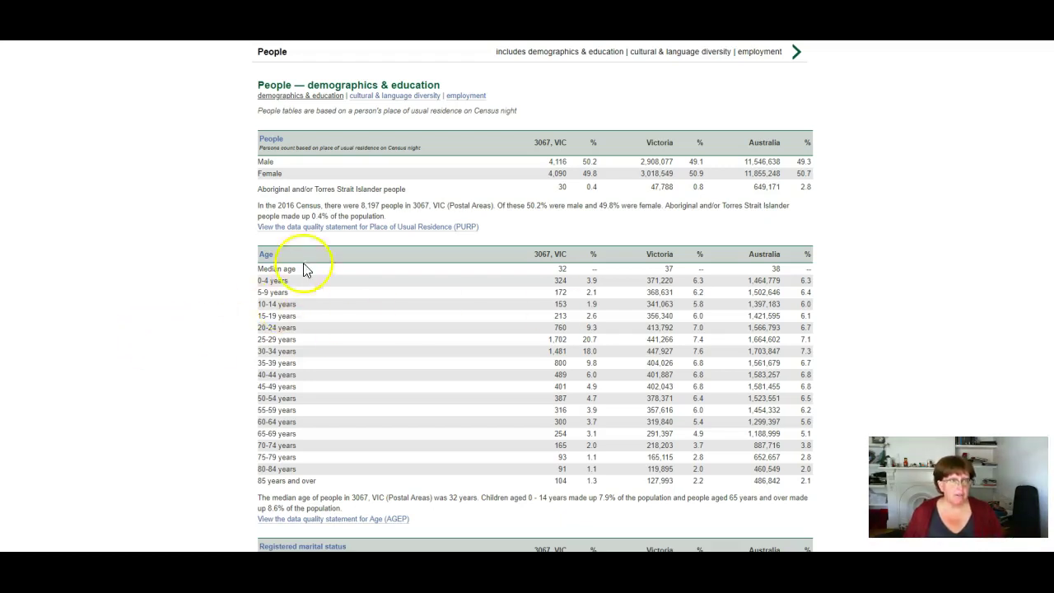
pyautogui.scroll(-2, 169, 356)
pyautogui.scroll(-2, 166, 362)
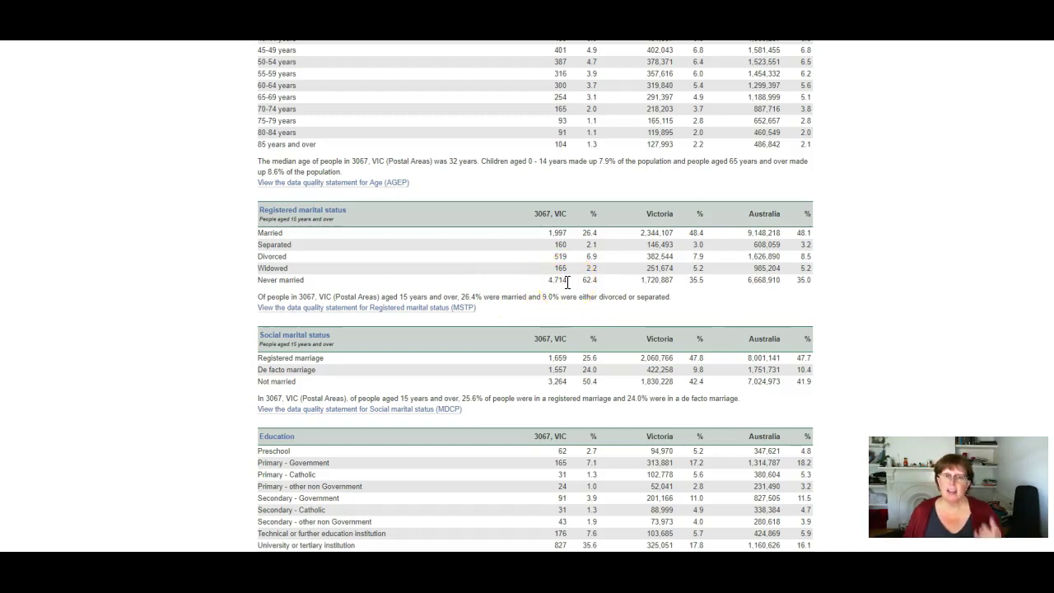
pyautogui.scroll(2, 567, 281)
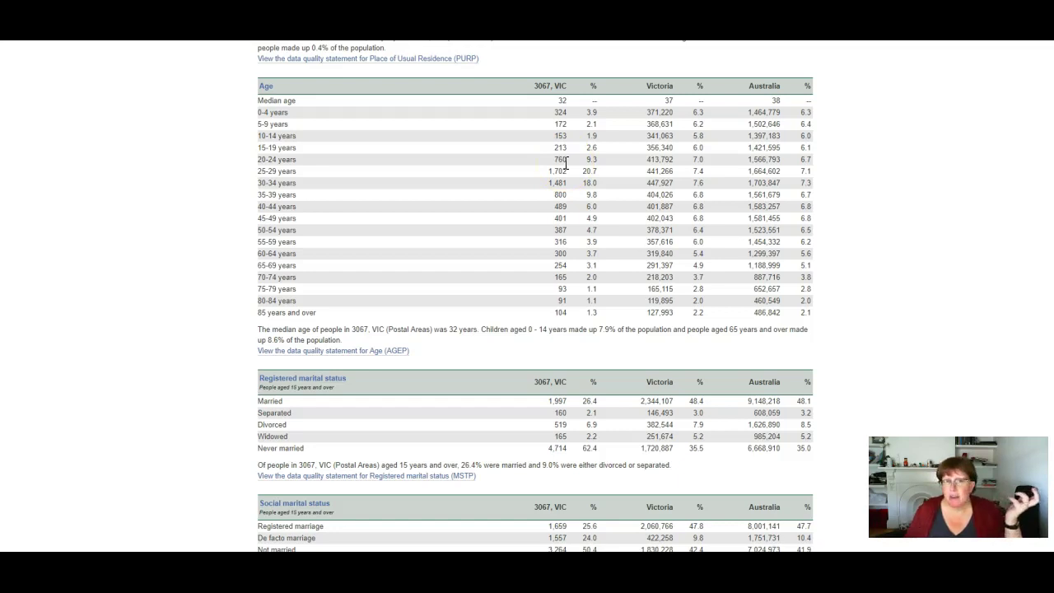
# Examine the registered and social marital status, education, and highest educational attainment tables for 3067
pyautogui.scroll(-3, 565, 162)
pyautogui.scroll(-1, 565, 162)
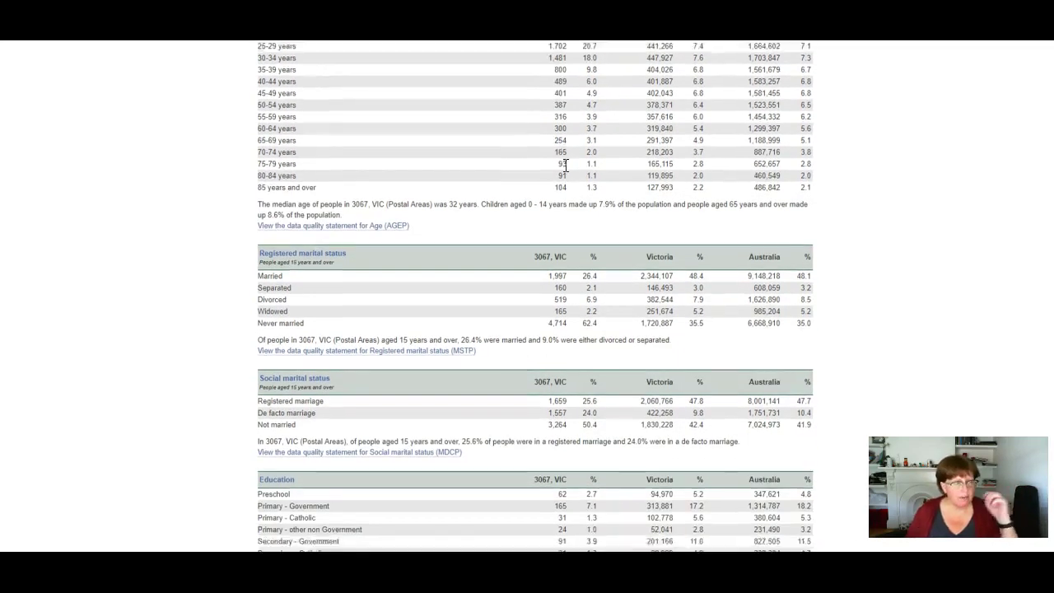
pyautogui.scroll(-3, 565, 162)
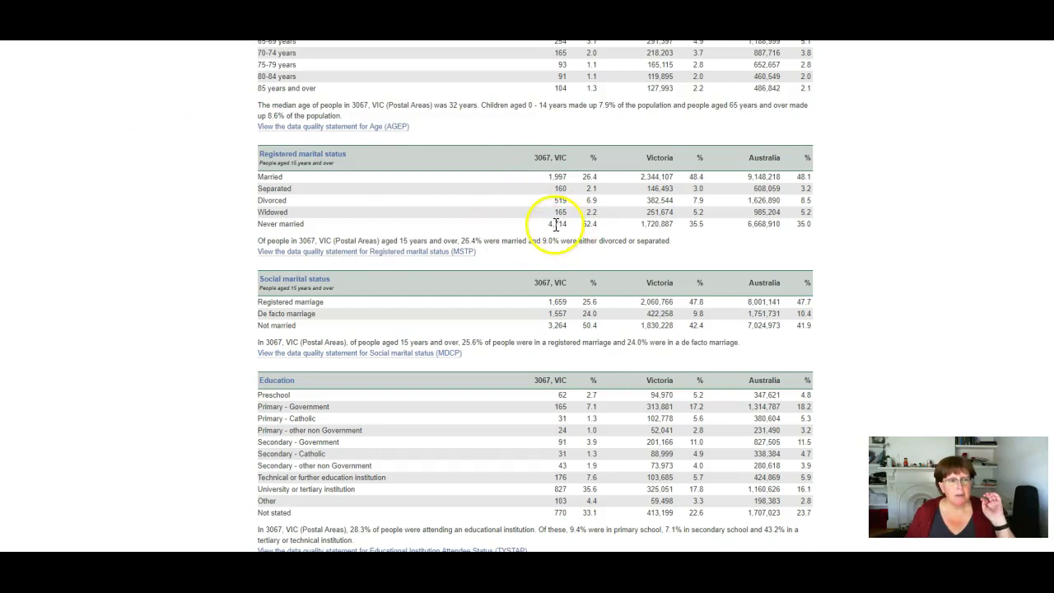
pyautogui.scroll(-3, 535, 239)
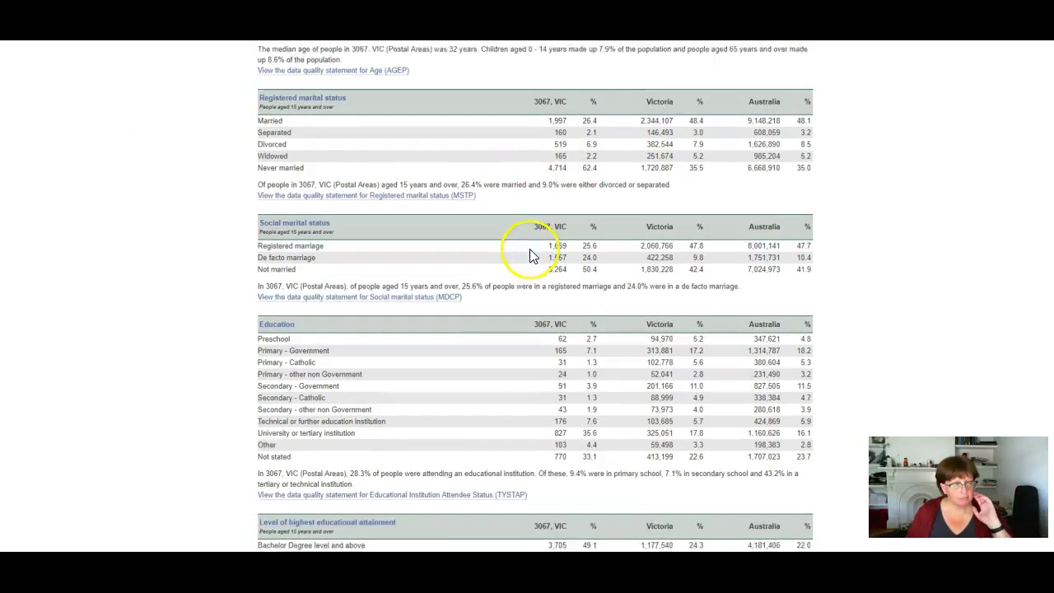
pyautogui.scroll(-5, 406, 215)
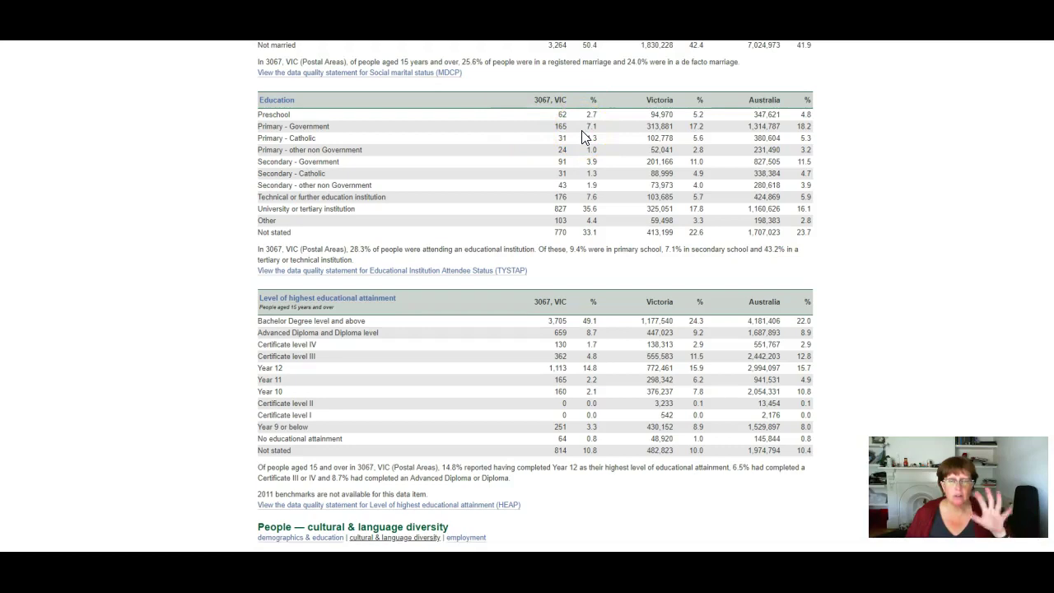
pyautogui.scroll(-3, 576, 165)
pyautogui.scroll(1, 568, 160)
pyautogui.moveTo(306, 82)
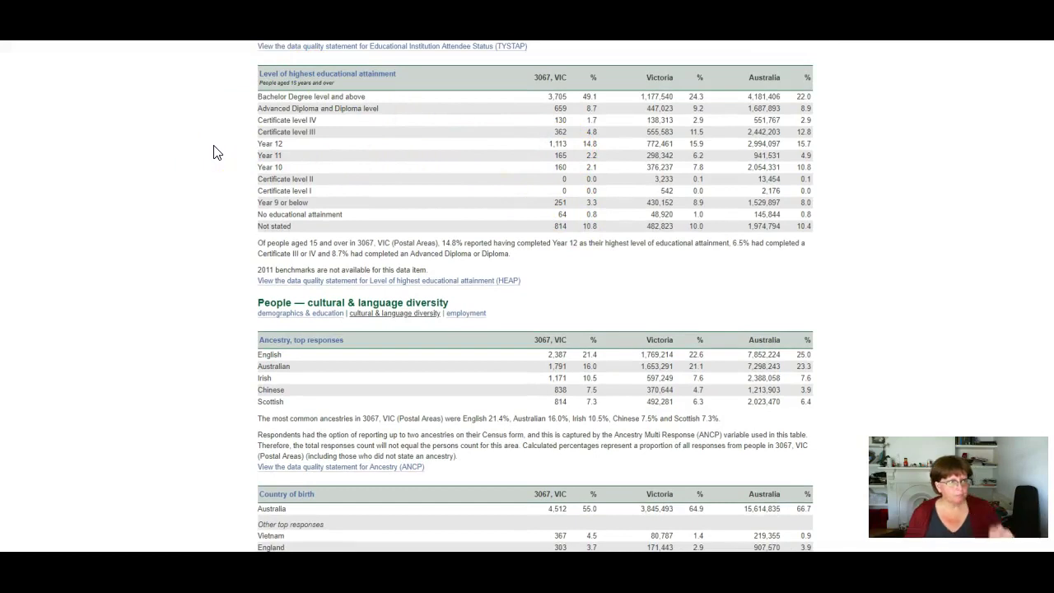
# Examine the ancestry, country of birth and parents' country of birth tables under cultural and language diversity
pyautogui.scroll(-3, 213, 155)
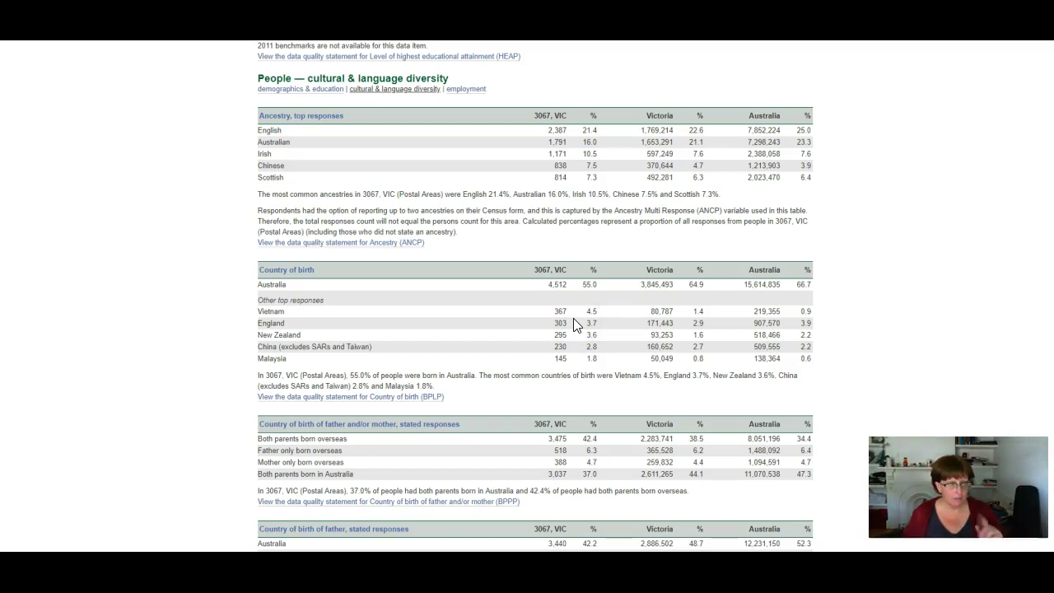
pyautogui.scroll(-2, 186, 320)
pyautogui.scroll(-3, 185, 320)
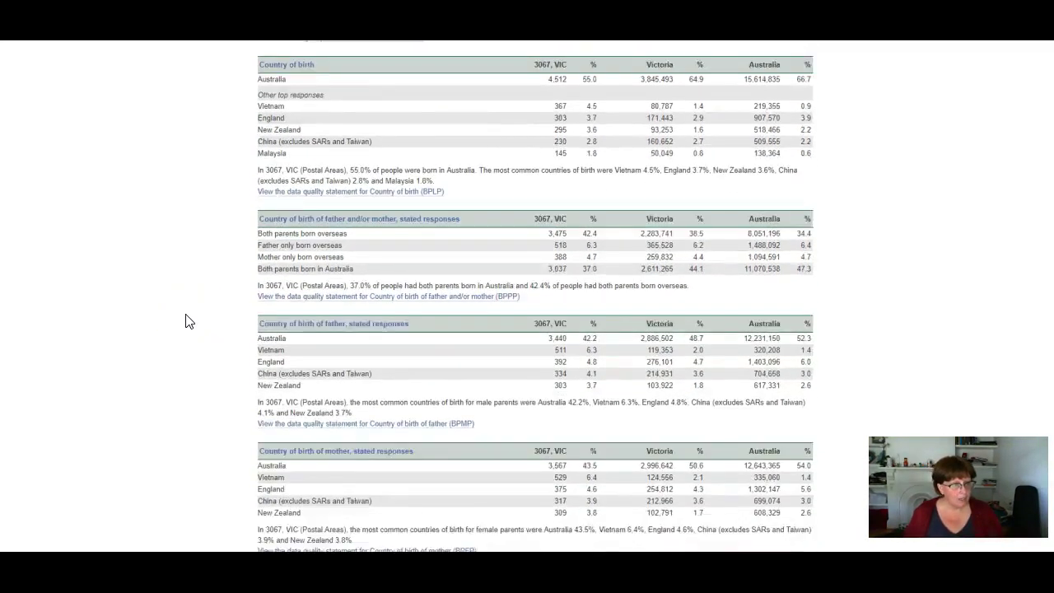